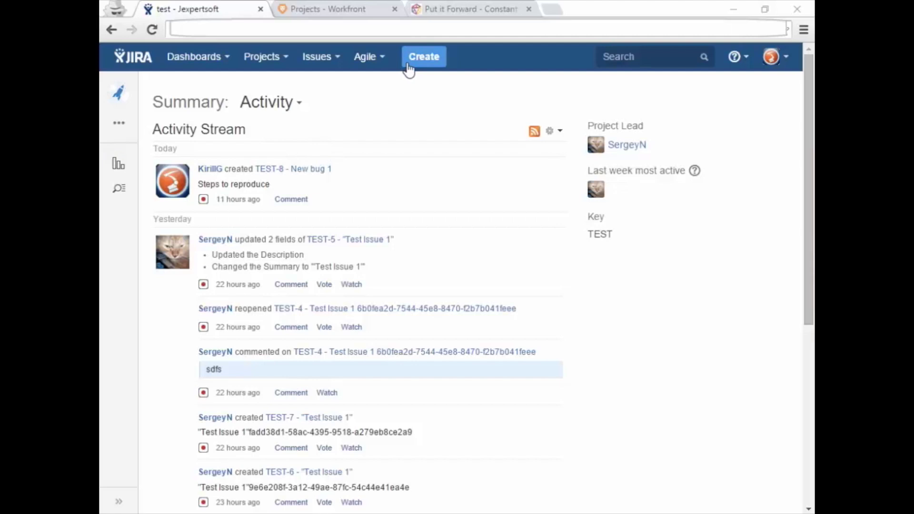
- Create Jira bug 'New bug 2' with description 'Test Description' and open TEST-9
click(423, 57)
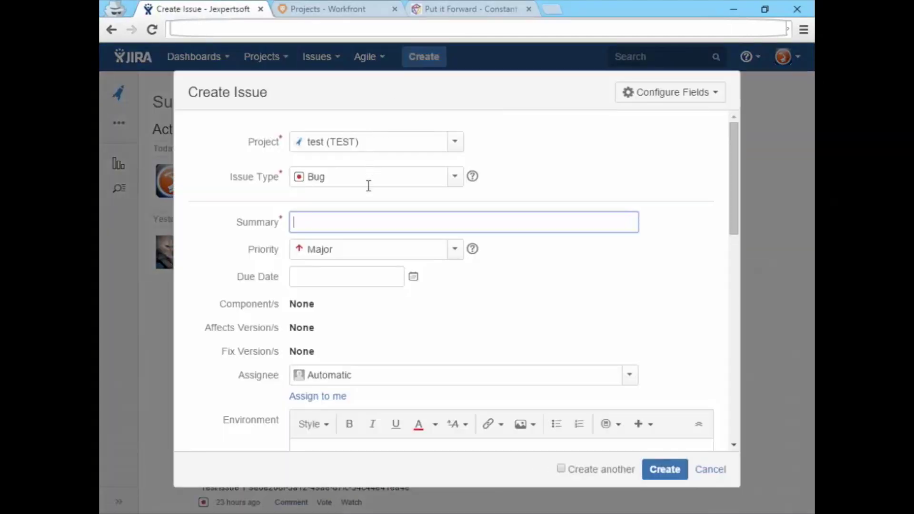
text(New b)
text(ug 2)
scroll(371, 286, down, 3)
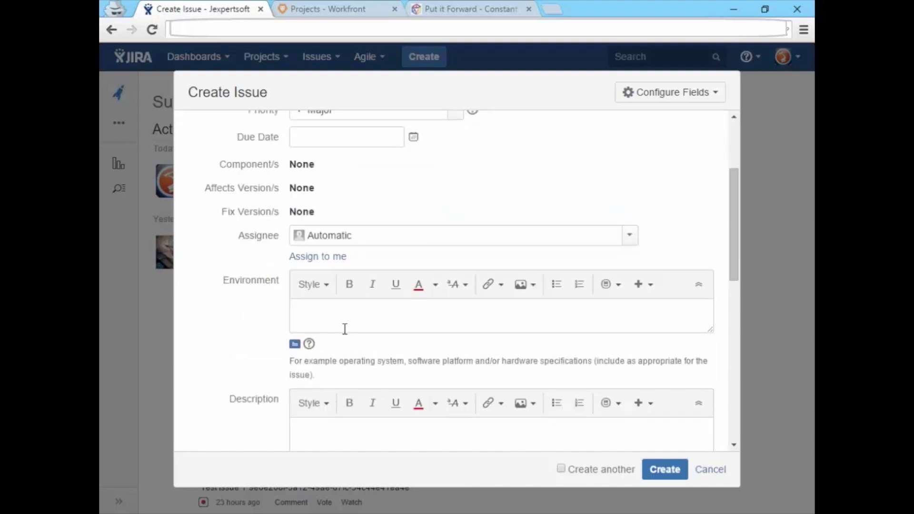
click(348, 435)
text(Test )
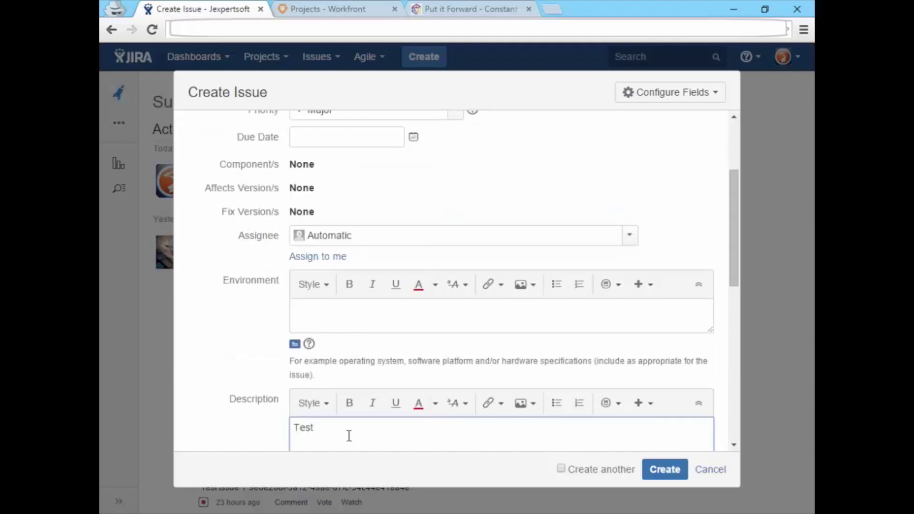
text(Description)
scroll(390, 318, down, 3)
click(665, 468)
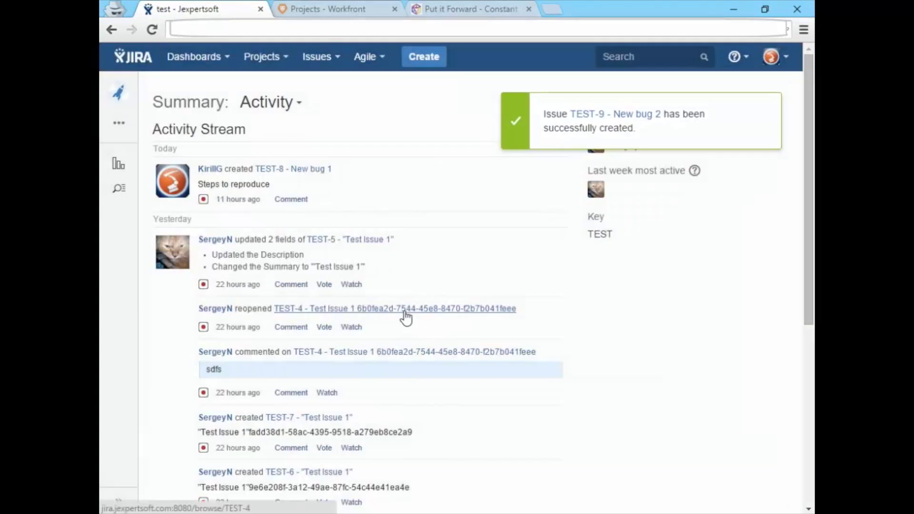
click(587, 114)
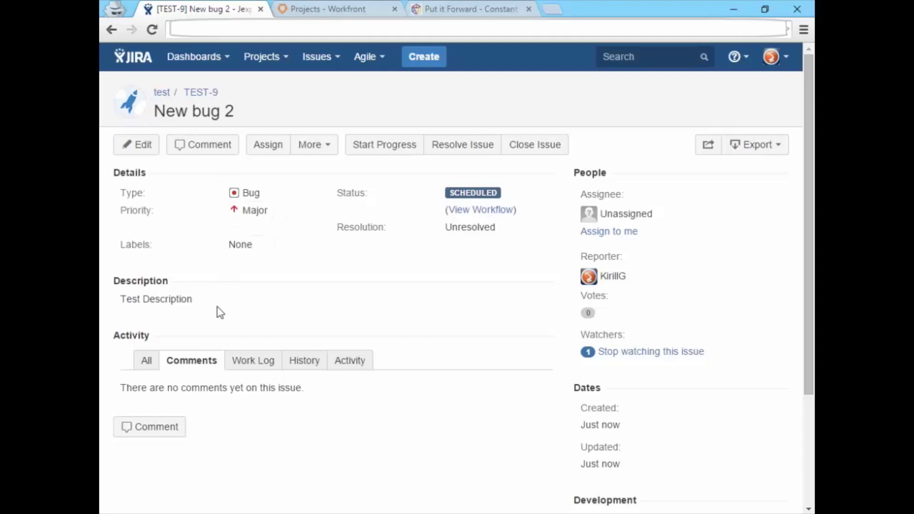
click(329, 9)
- Check the Workfront test project's Issues tab, which has no issues yet
click(148, 308)
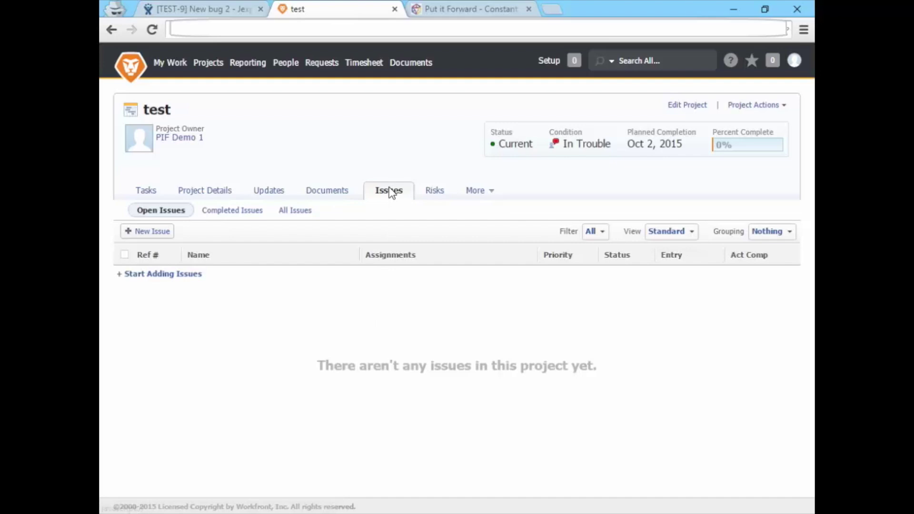
click(488, 13)
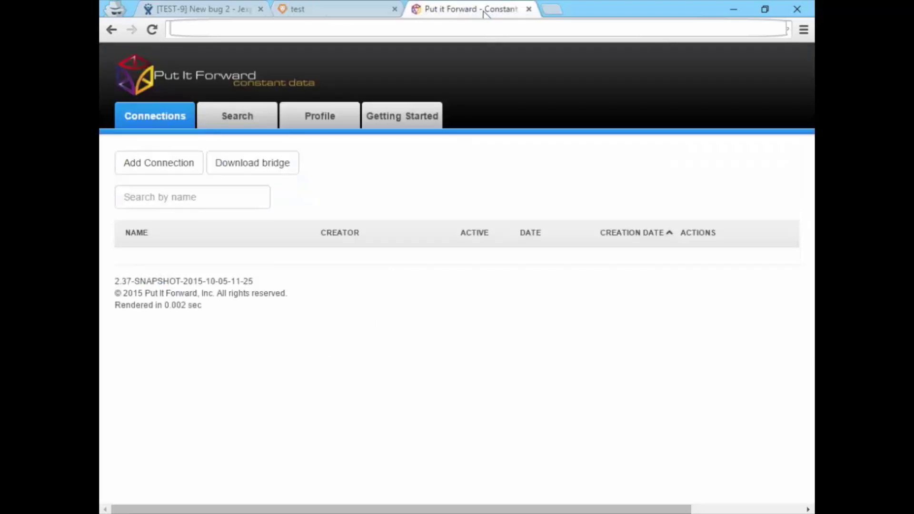
- Add the connection 'Integration between Jira and Workfront', leaving Active unchecked
click(176, 170)
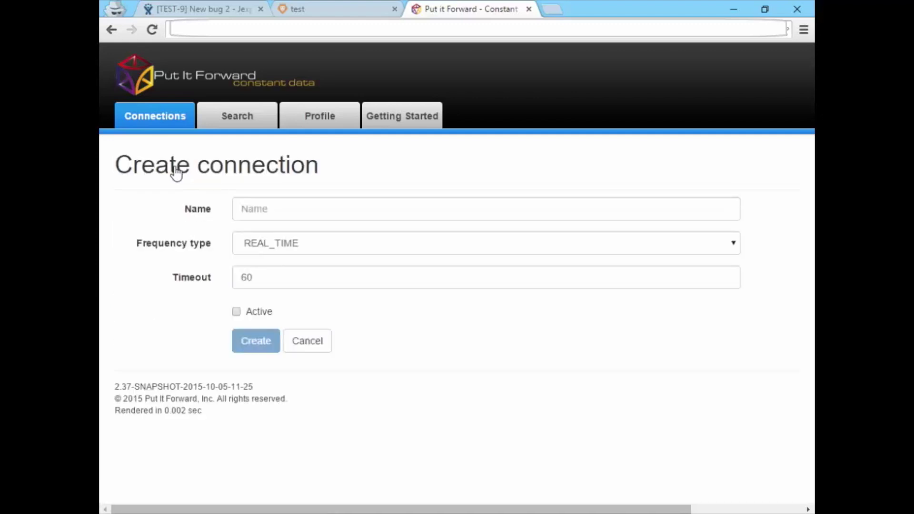
click(291, 204)
text(Integration between Jira and Workfront)
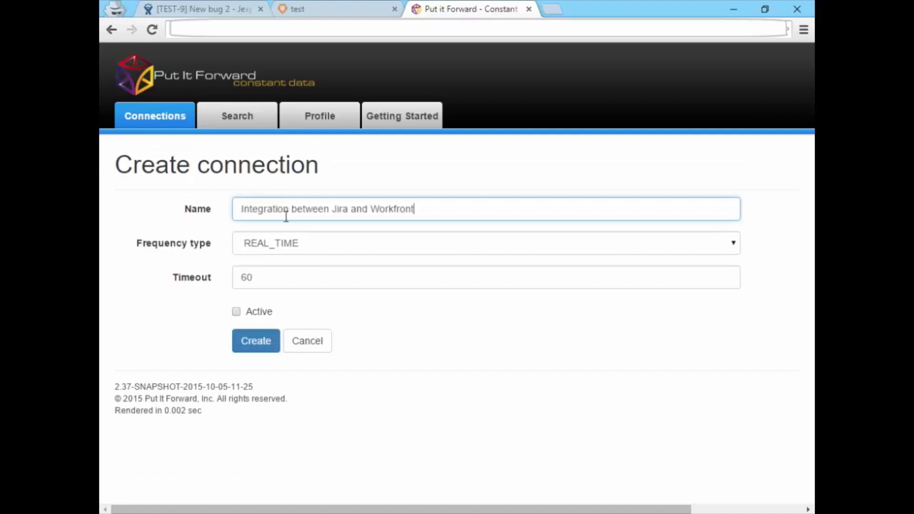
click(255, 343)
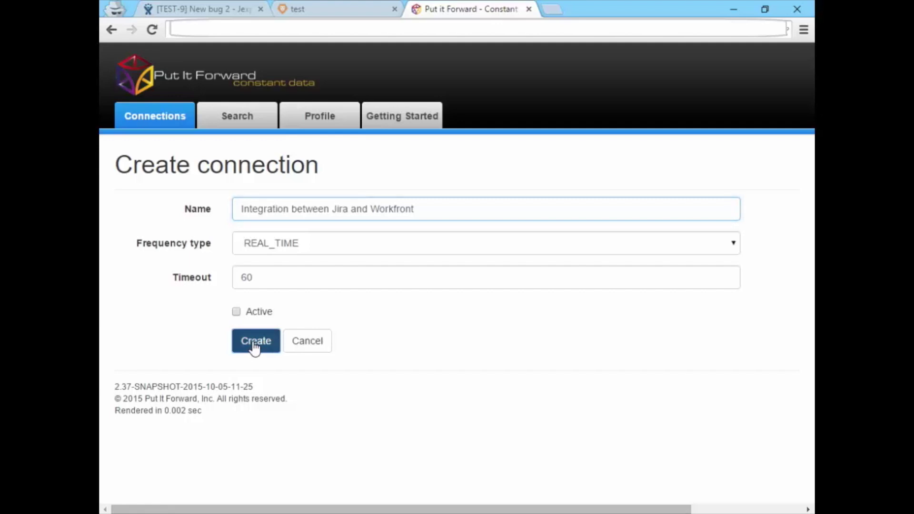
click(256, 341)
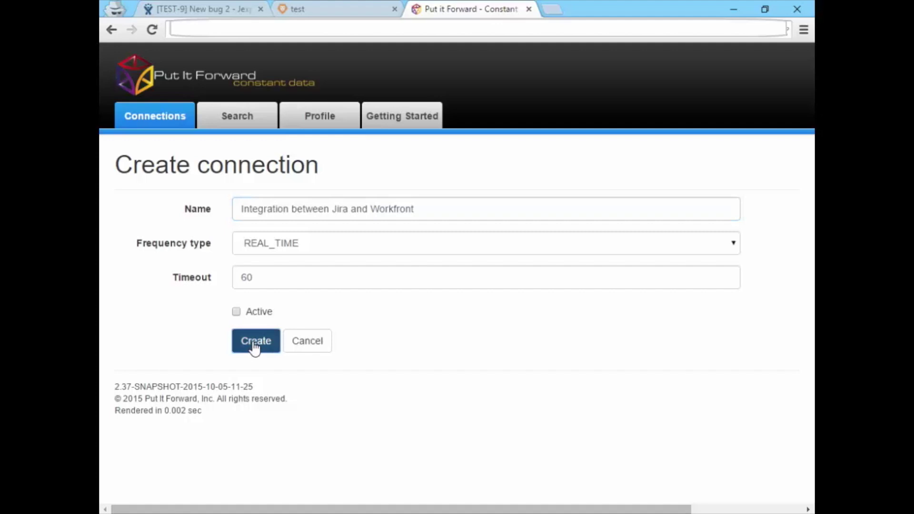
click(255, 345)
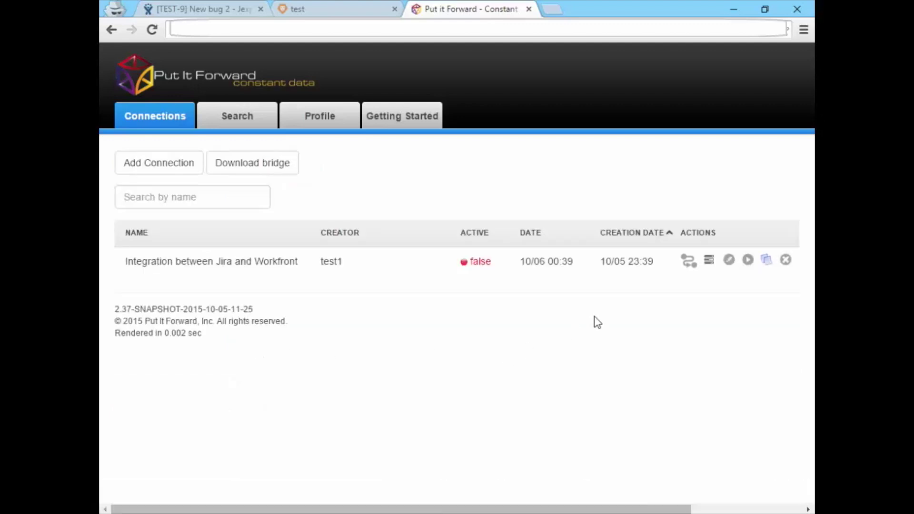
- Choose Jira as the data source, enter its consumer key and base URL, and authorize it via OAuth
click(687, 261)
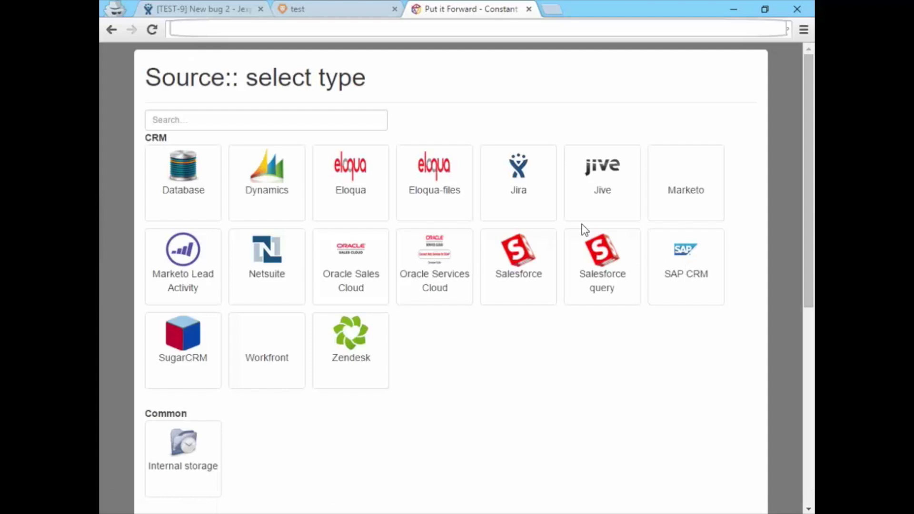
click(533, 183)
scroll(457, 286, down, 5)
click(164, 422)
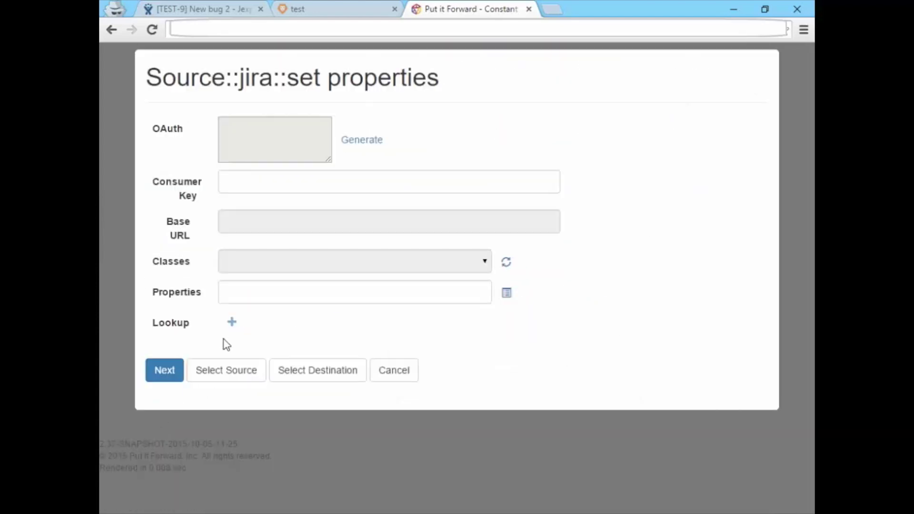
click(287, 181)
text(putitforward.com)
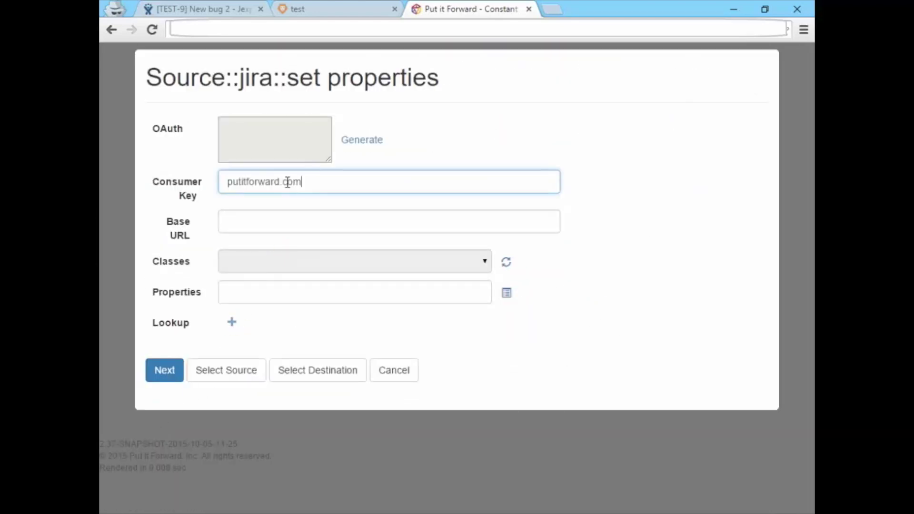
key(Tab)
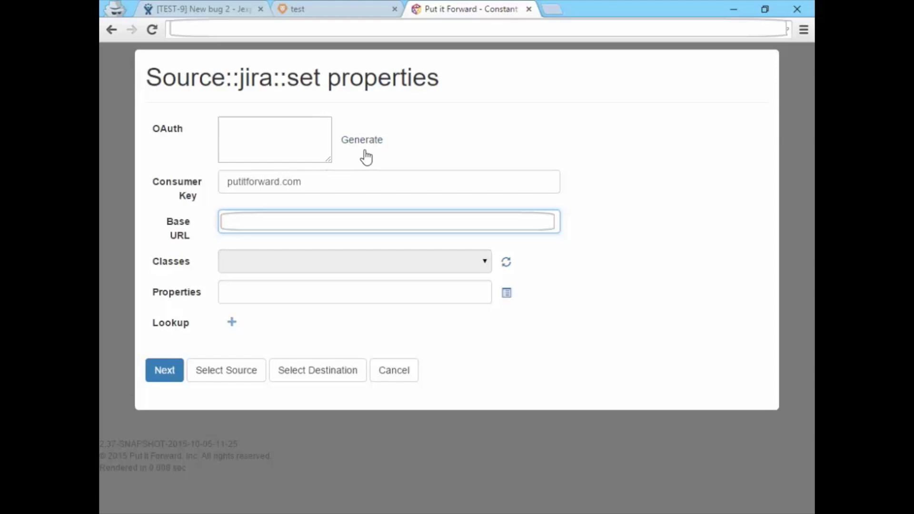
click(361, 139)
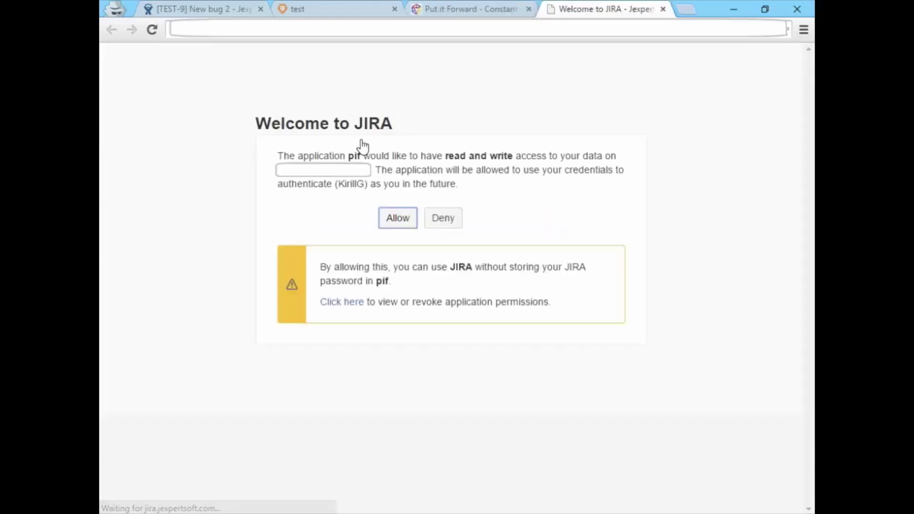
click(396, 218)
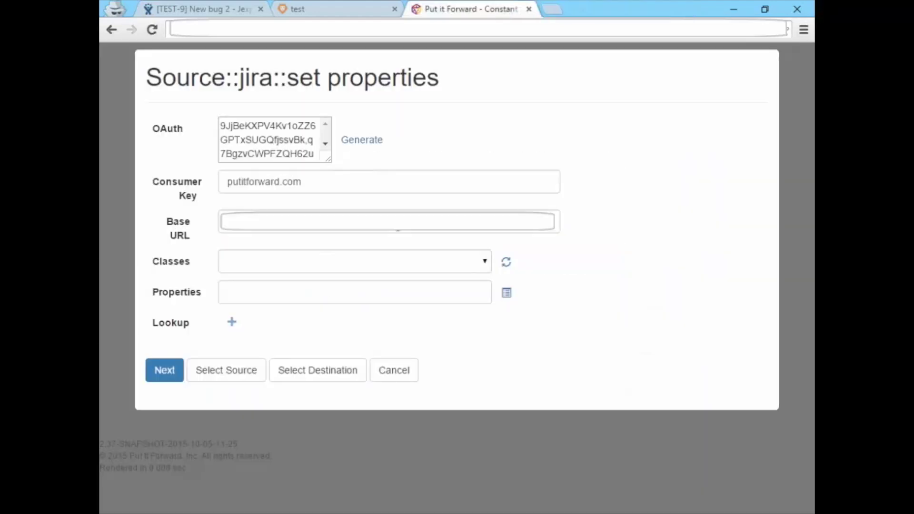
- Set the Jira class to Issue with properties key, description, summary and project
click(484, 262)
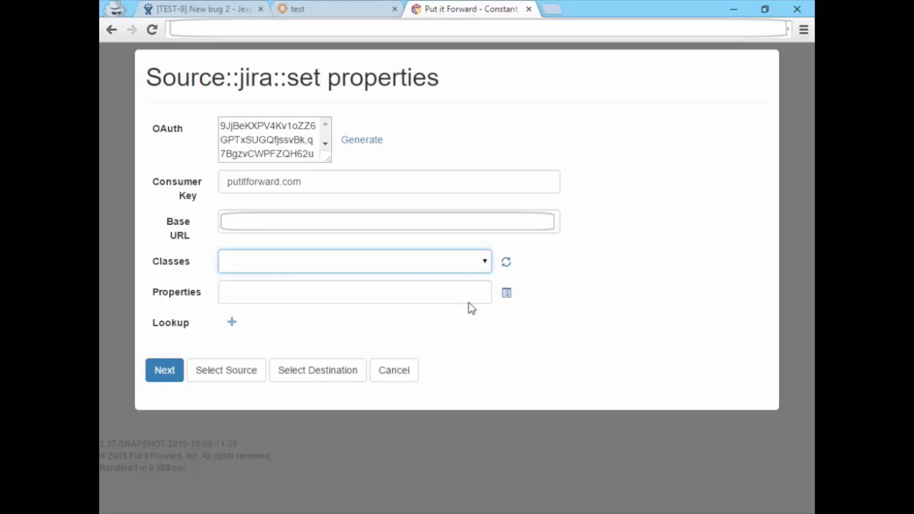
click(464, 289)
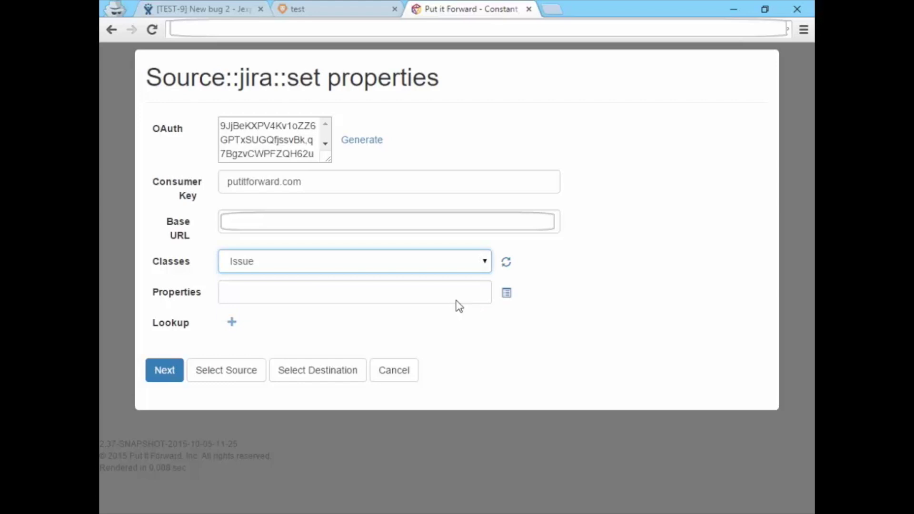
click(507, 294)
click(290, 236)
click(290, 256)
scroll(422, 274, down, 3)
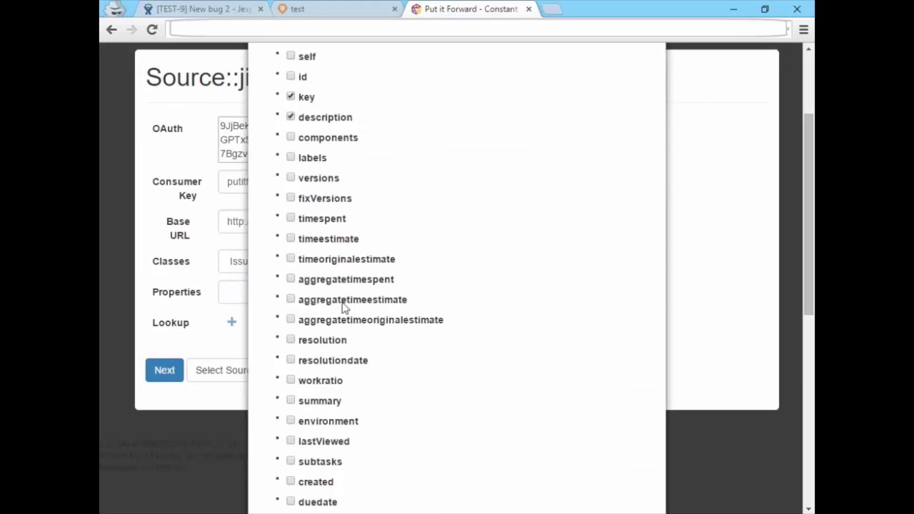
click(290, 400)
scroll(386, 372, down, 3)
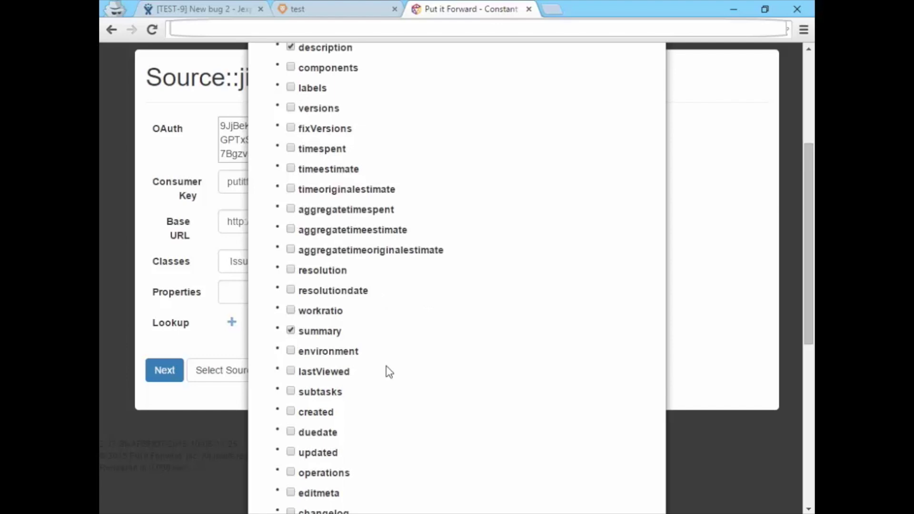
click(291, 475)
scroll(335, 450, down, 3)
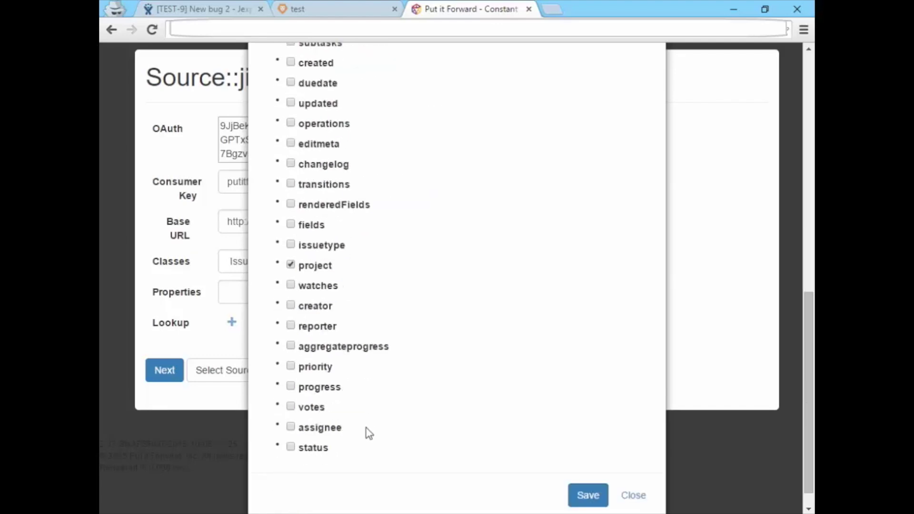
- Save the Jira fields and add the lookup filter project = test
click(587, 496)
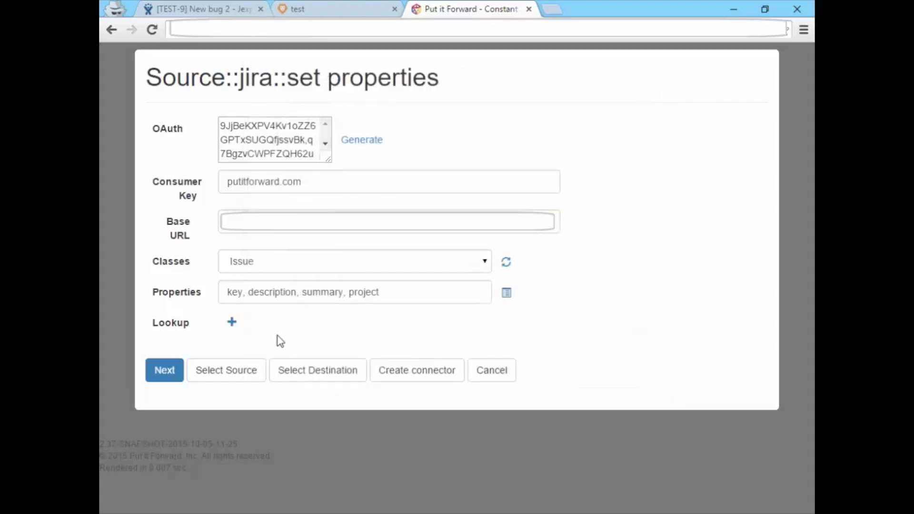
click(233, 322)
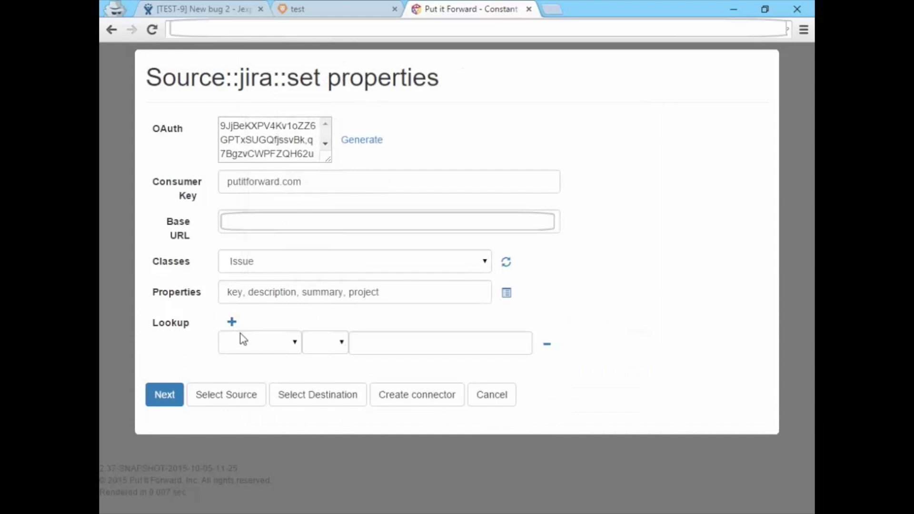
click(257, 342)
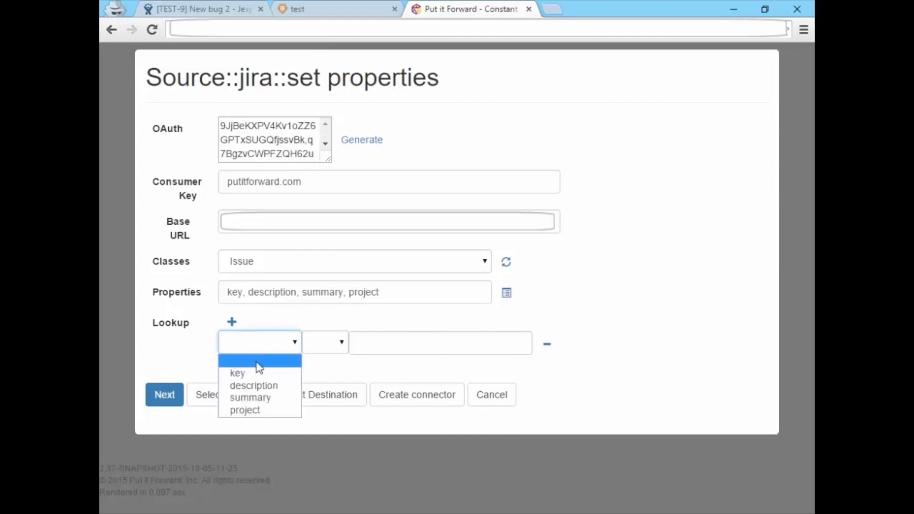
click(246, 409)
click(325, 342)
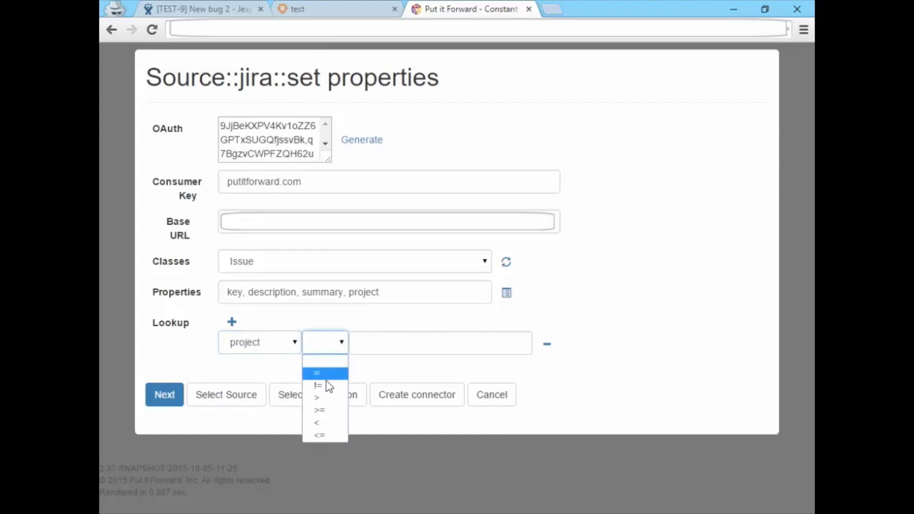
click(320, 376)
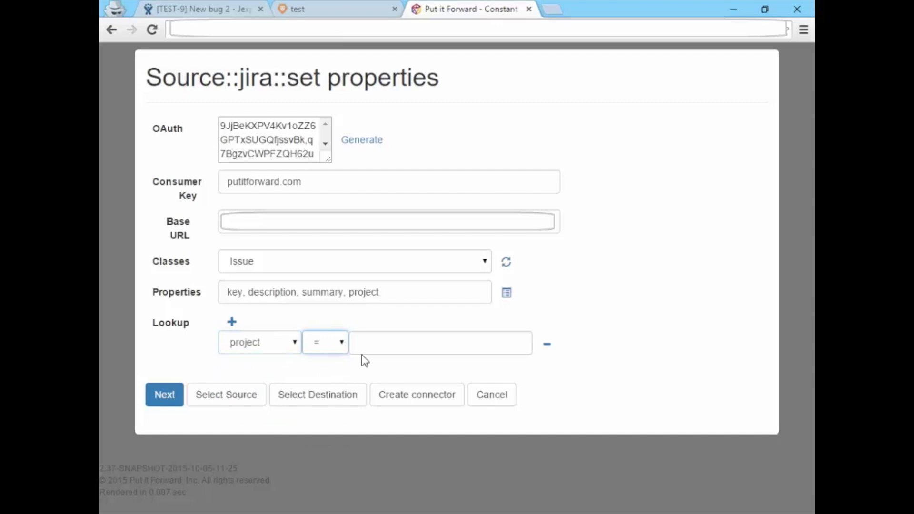
click(397, 342)
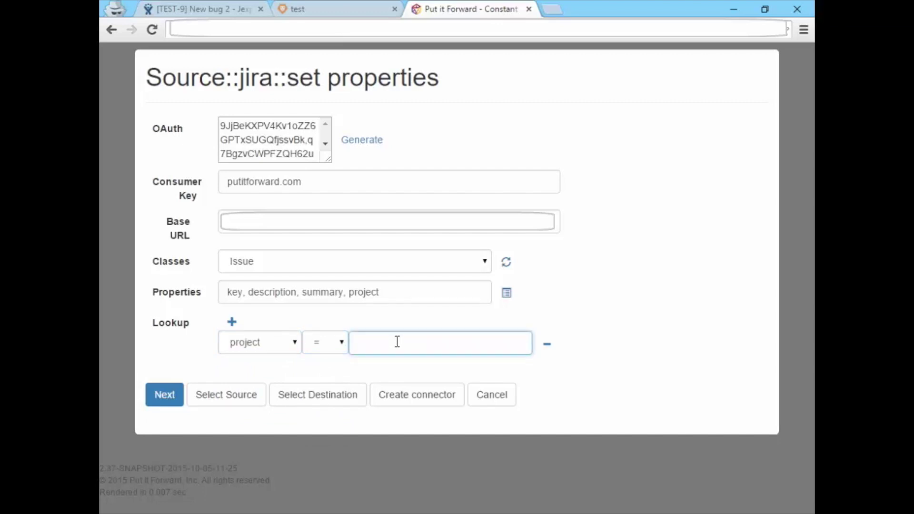
text(test)
click(164, 394)
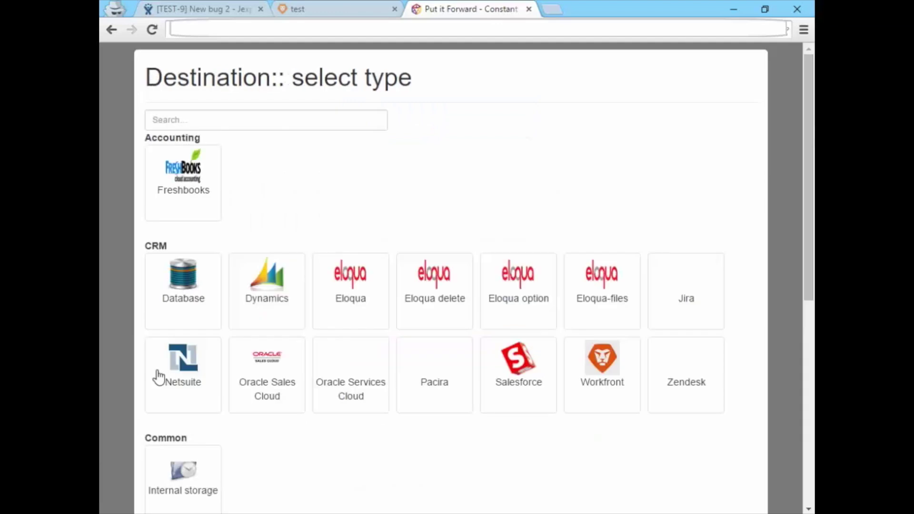
- Make Workfront the destination at putitforwardtrial.attask-ondemand.com with login, password and class Issue
click(585, 366)
scroll(586, 365, down, 5)
click(163, 446)
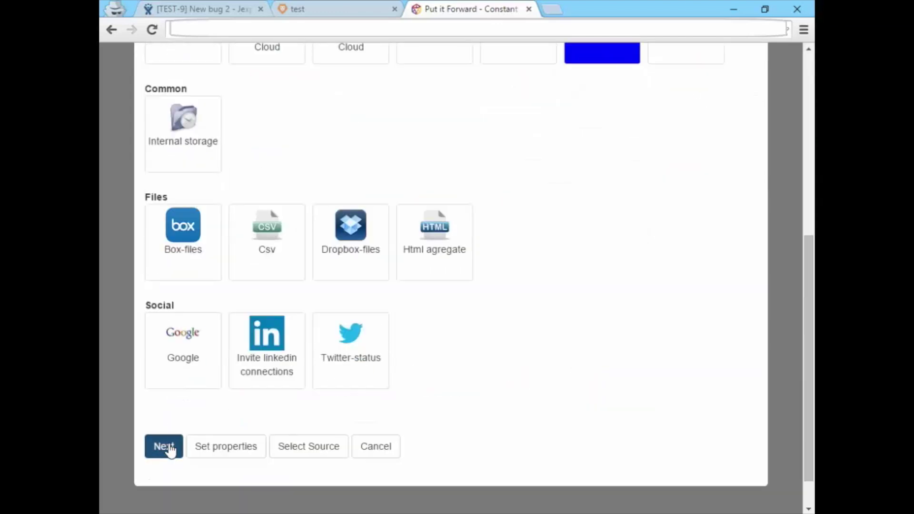
click(344, 135)
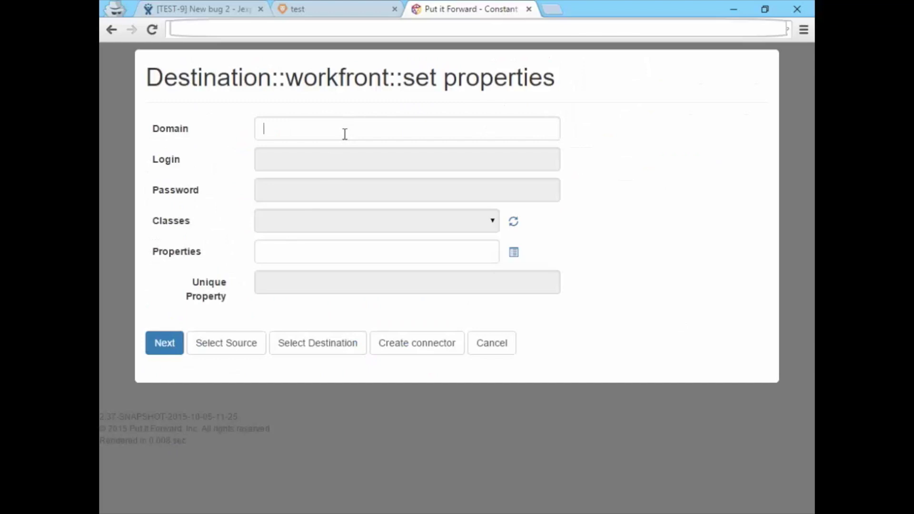
text(putitforwardtrial.attask-ondemand.com)
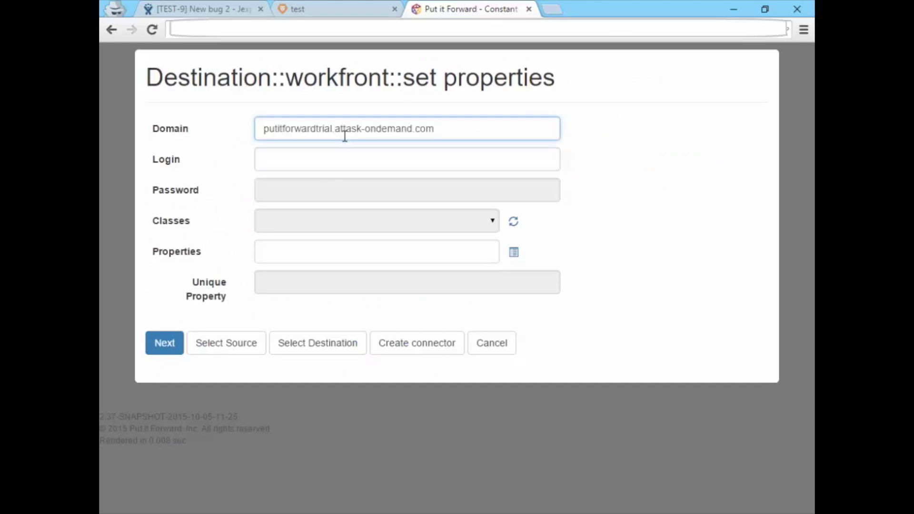
click(331, 158)
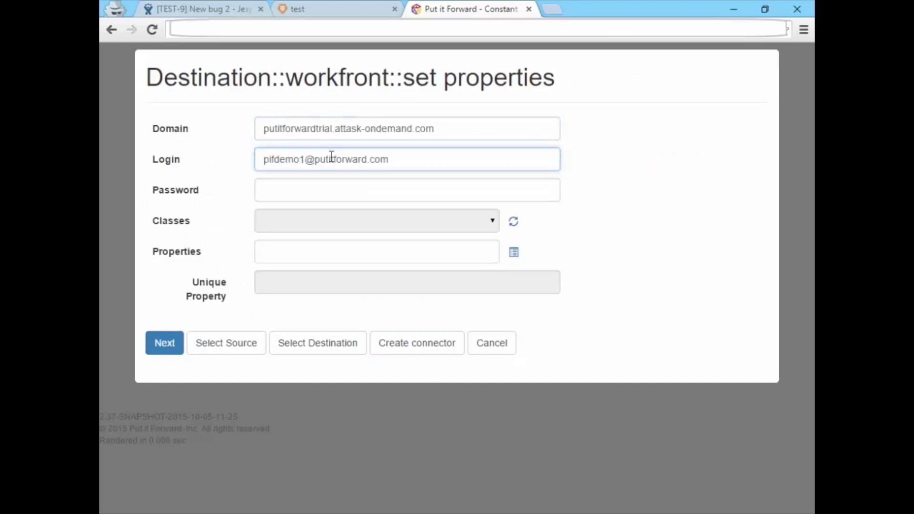
key(Tab)
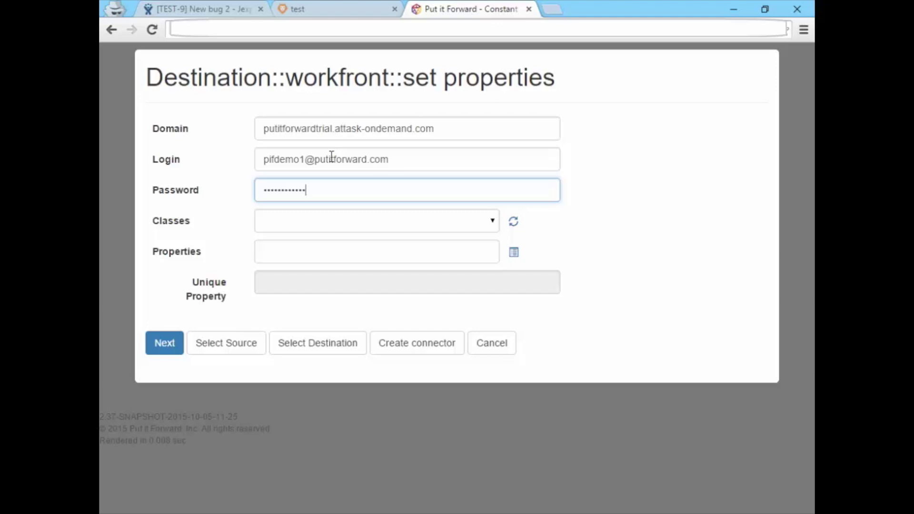
click(491, 220)
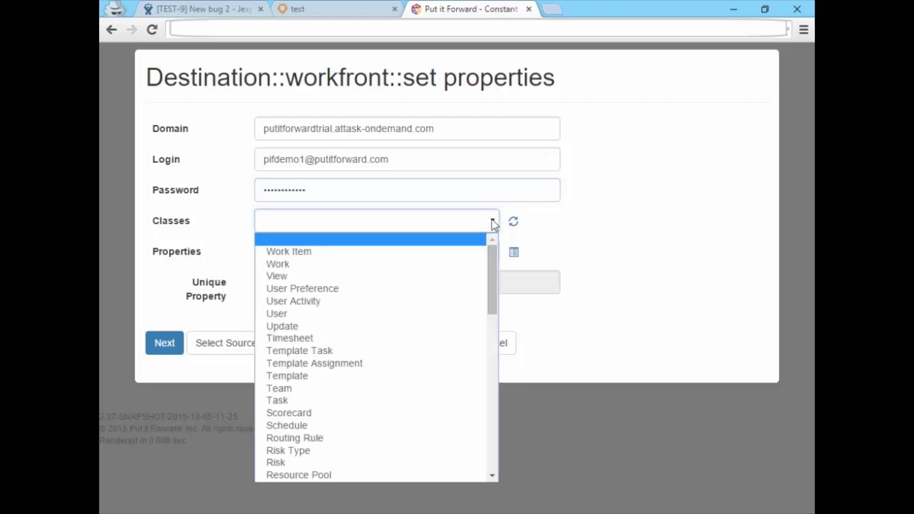
scroll(325, 385, down, 4)
scroll(307, 400, down, 4)
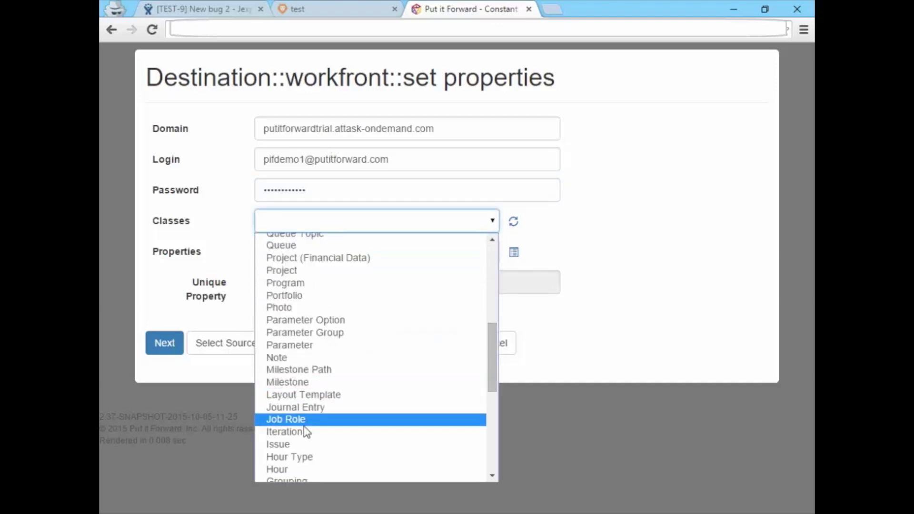
click(298, 443)
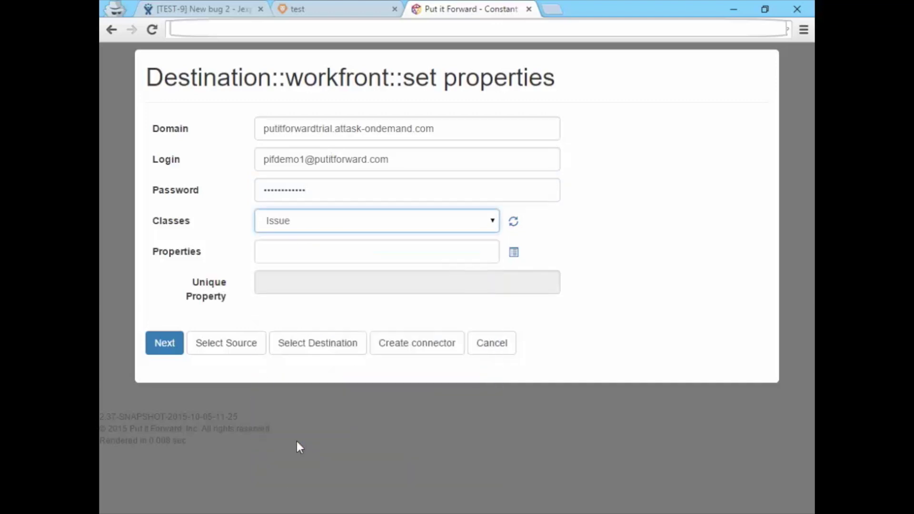
- Select and save the Workfront properties url, name, description and projectID
click(515, 254)
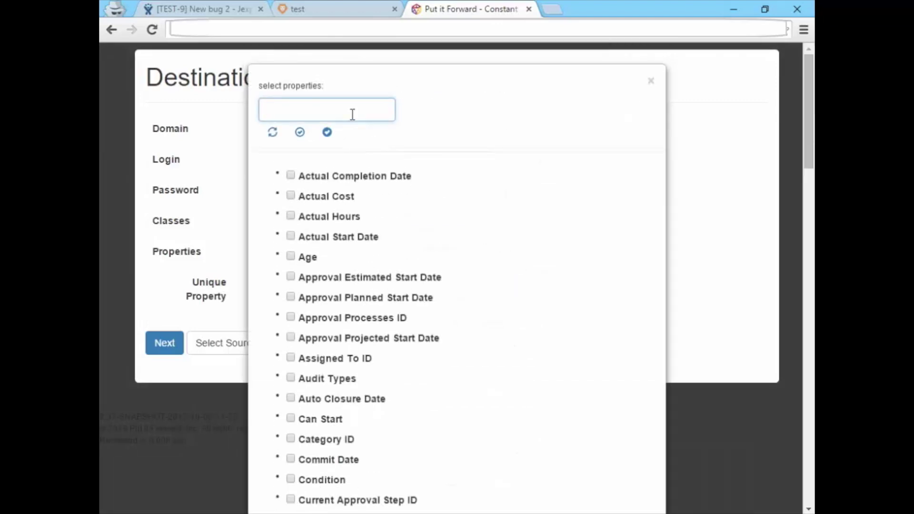
text(ur)
click(296, 337)
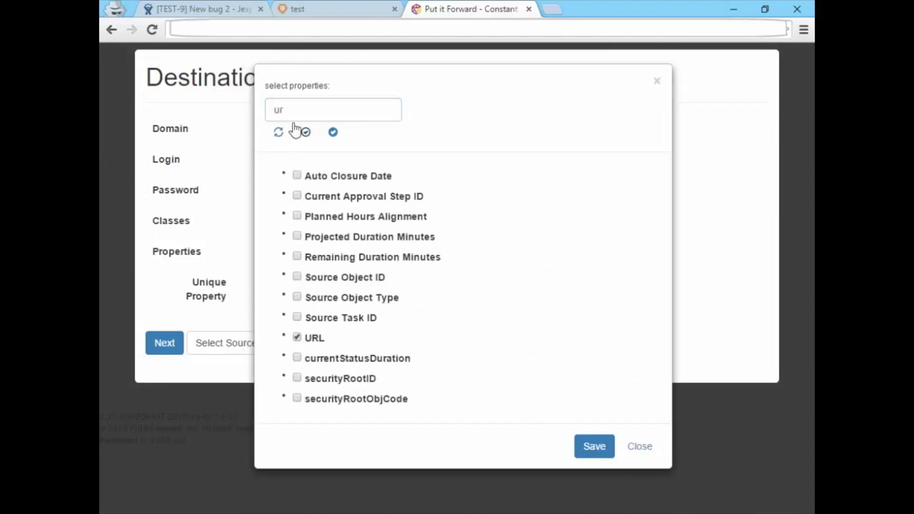
click(335, 109)
key(BackSpace)
key(BackSpace)
text(nam)
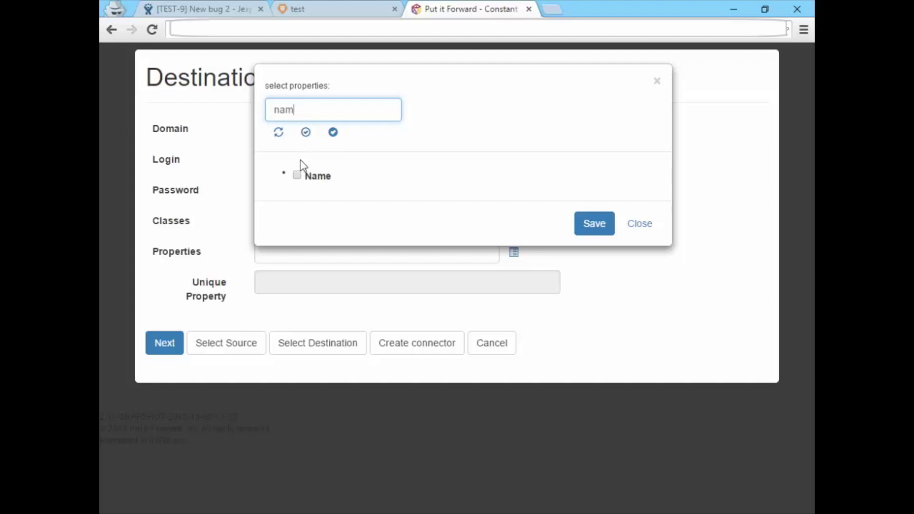
click(296, 176)
click(297, 109)
key(BackSpace)
key(BackSpace)
key(BackSpace)
text(des)
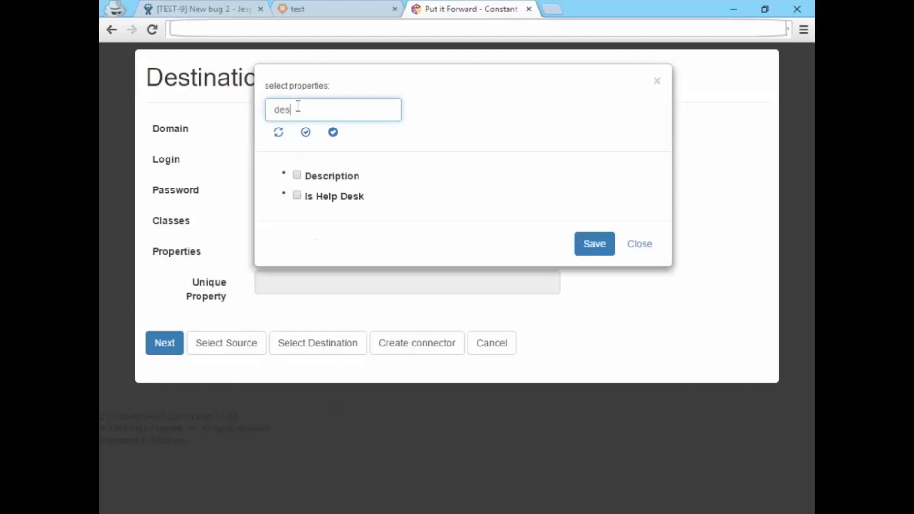
click(296, 177)
click(299, 109)
key(BackSpace)
key(BackSpace)
key(BackSpace)
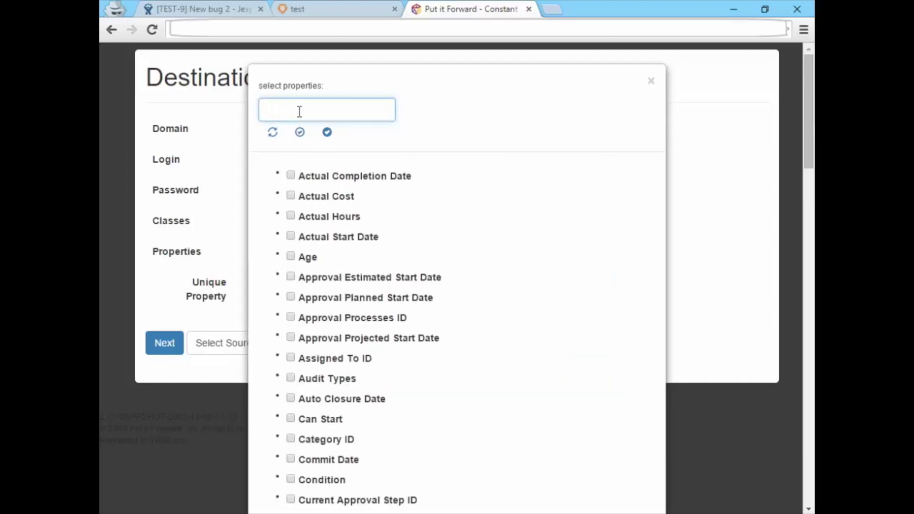
text(pro)
click(297, 277)
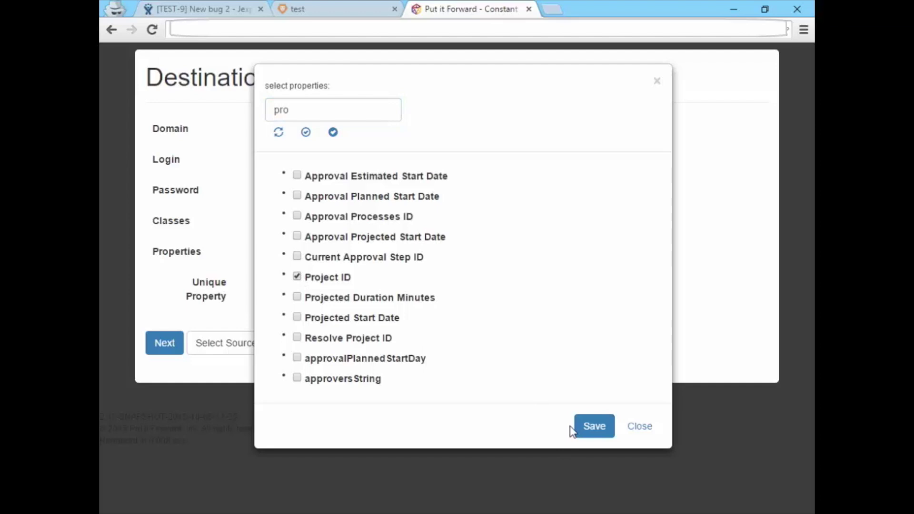
click(593, 425)
- Set 'name' as the destination's unique property and continue to mapping
click(337, 282)
text(na)
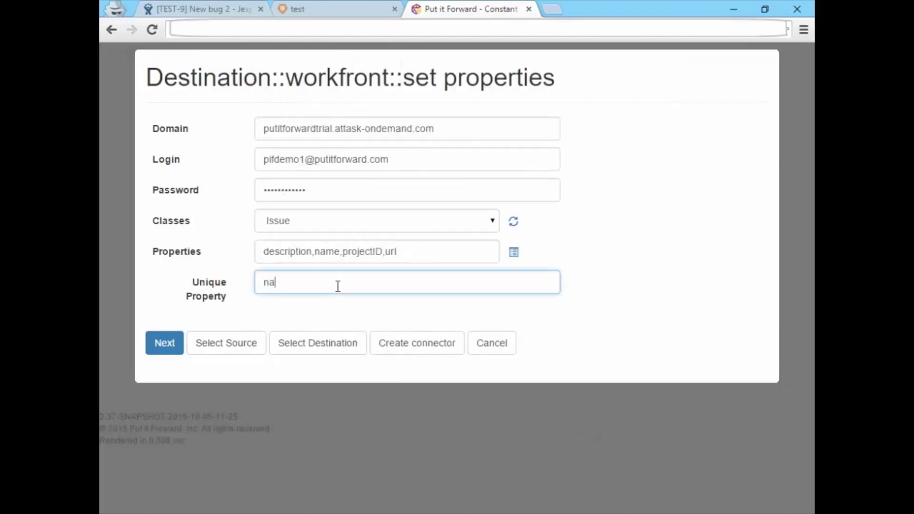
text(me)
click(165, 342)
click(165, 345)
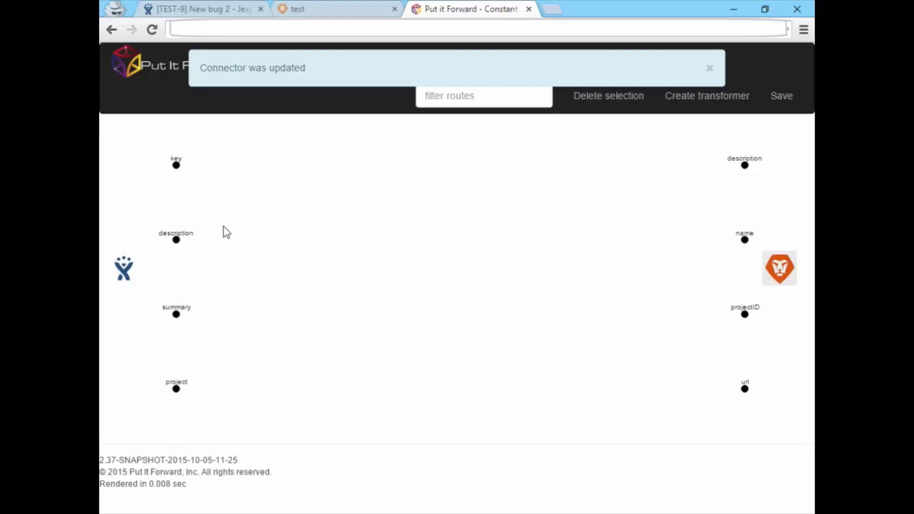
- Link Jira key to url, summary to name, and description to description
mouse_move(177, 166)
mouse_down()
mouse_move(721, 397)
mouse_move(744, 388)
mouse_up()
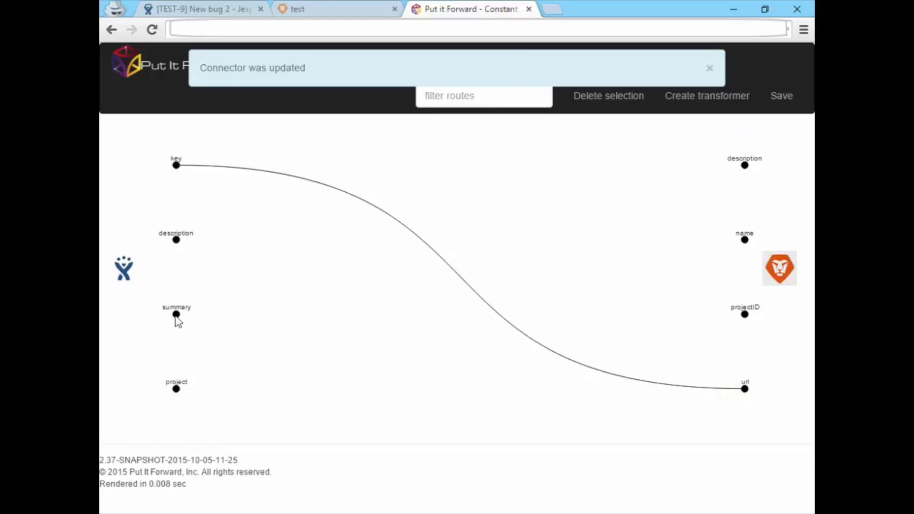
drag(176, 314, 744, 241)
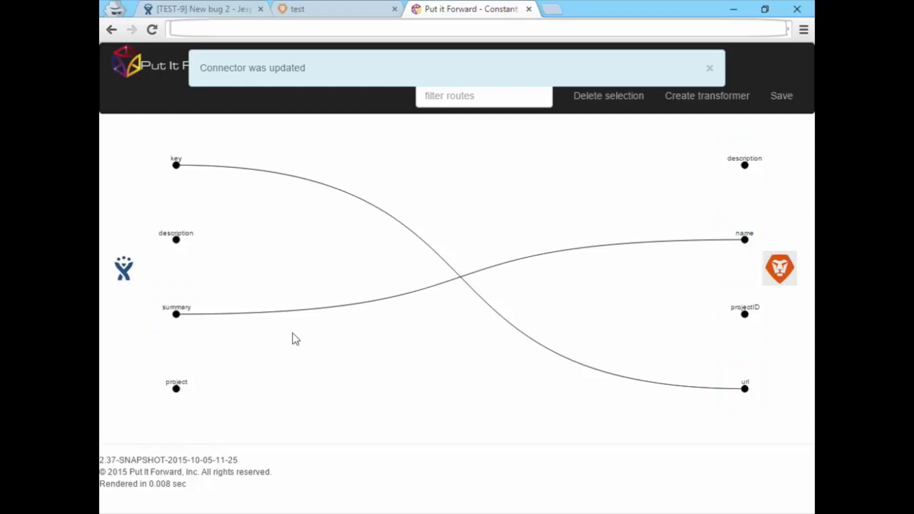
mouse_move(176, 239)
mouse_down()
mouse_move(609, 223)
mouse_move(744, 166)
mouse_up()
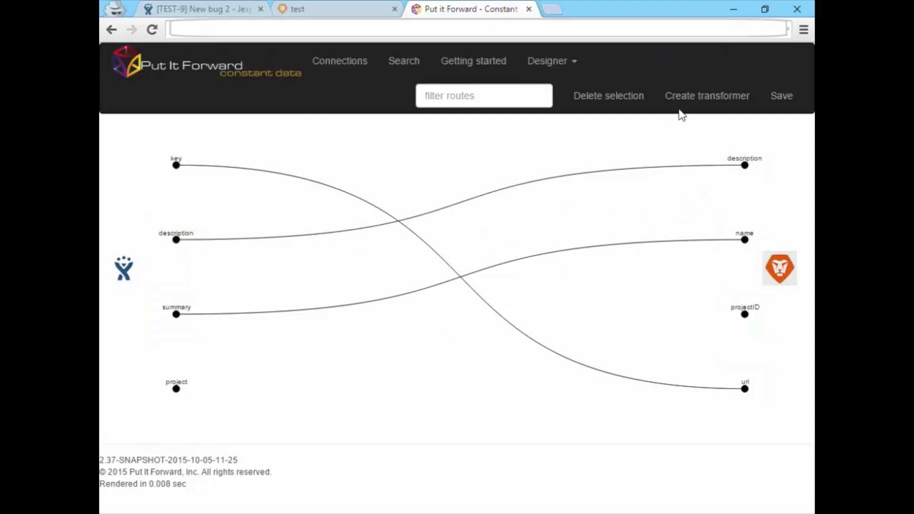
- Add an expression transformer 'Project ID' whose expression is the pasted Workfront project ID
click(707, 96)
scroll(449, 225, down, 3)
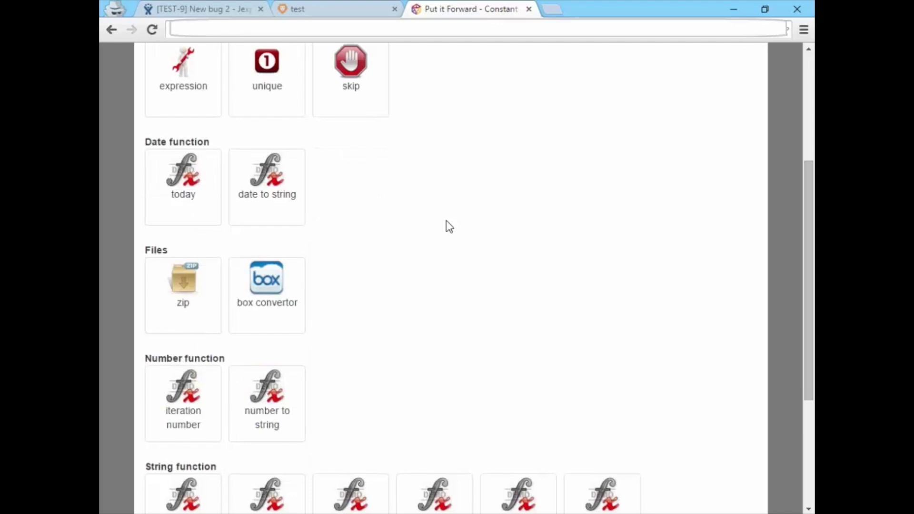
scroll(449, 225, down, 2)
scroll(449, 225, up, 2)
click(183, 79)
scroll(193, 172, down, 5)
click(186, 401)
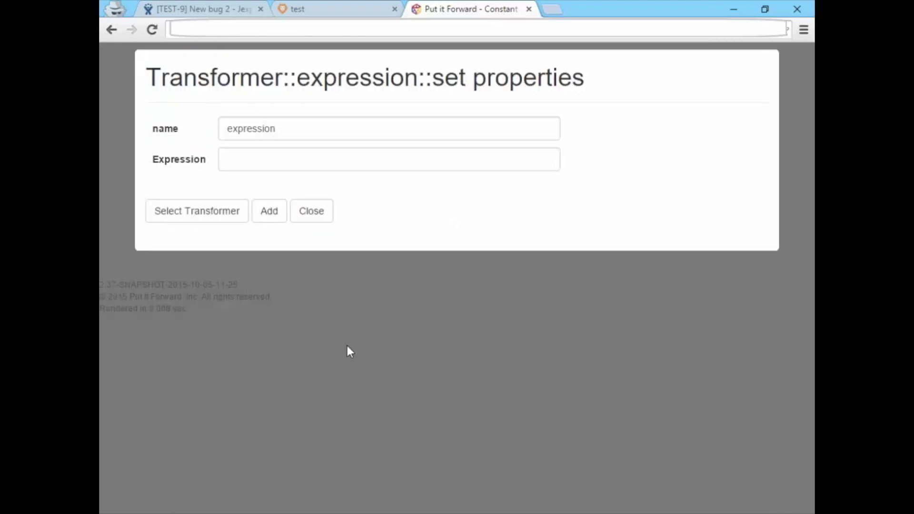
click(315, 10)
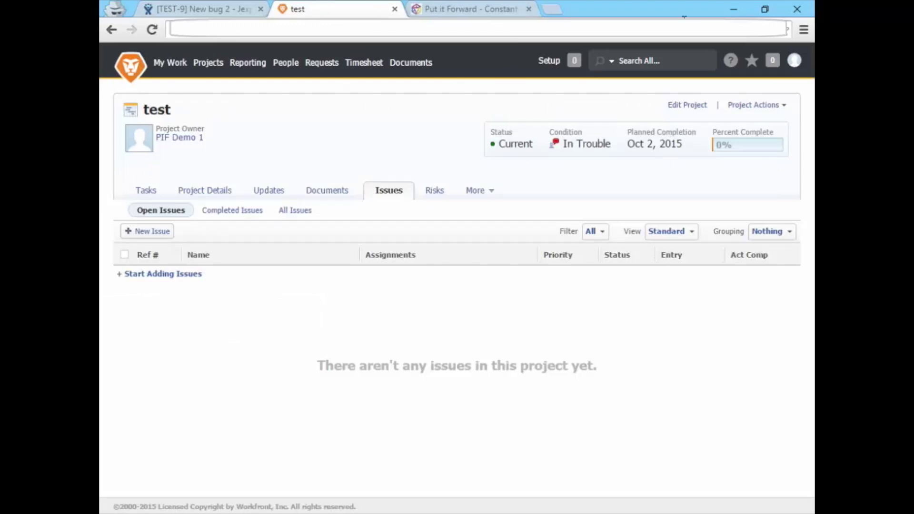
click(457, 8)
click(341, 158)
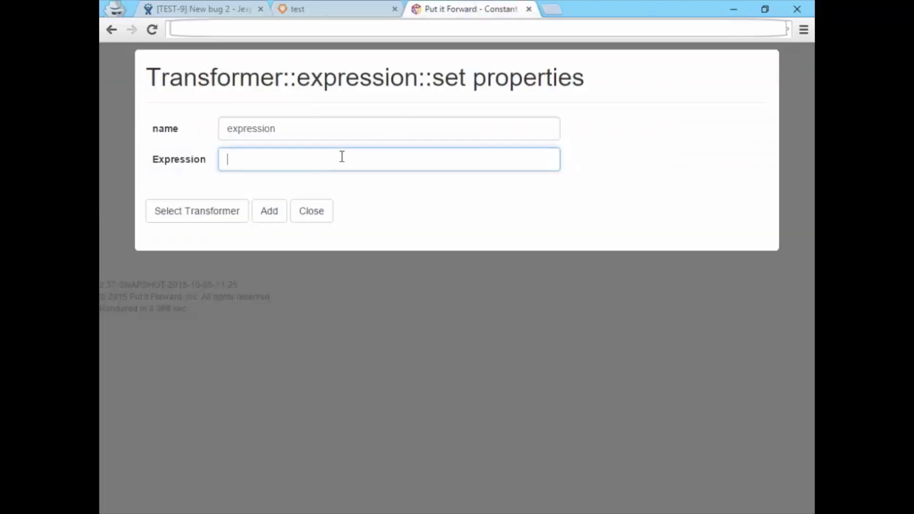
key(ctrl+v)
double_click(276, 128)
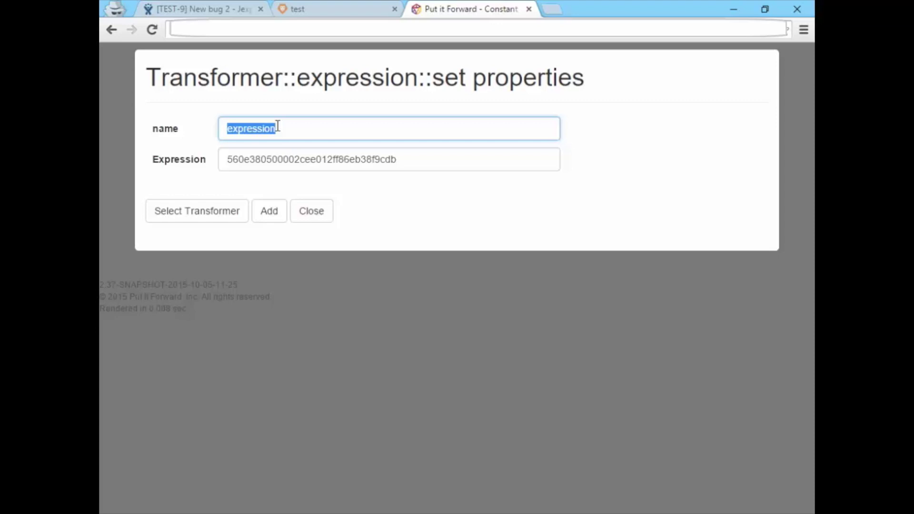
text(Project ID)
click(269, 211)
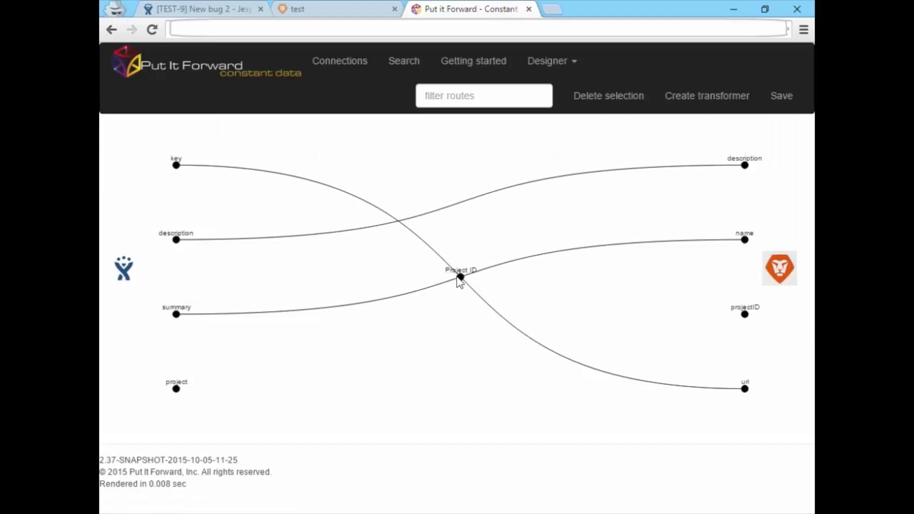
- Connect the Project ID transformer to Workfront projectID and save the connector
click(460, 277)
mouse_move(460, 277)
mouse_down()
mouse_move(418, 312)
mouse_move(745, 314)
mouse_up()
click(781, 95)
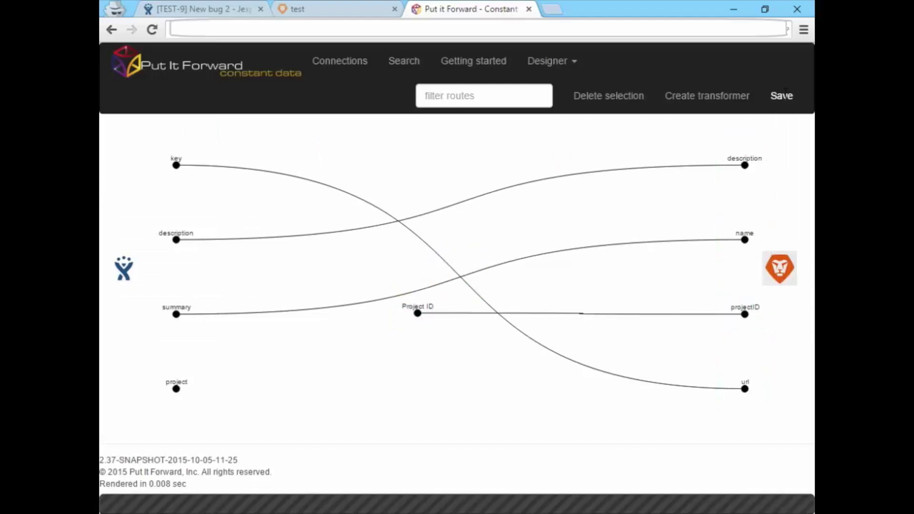
click(709, 67)
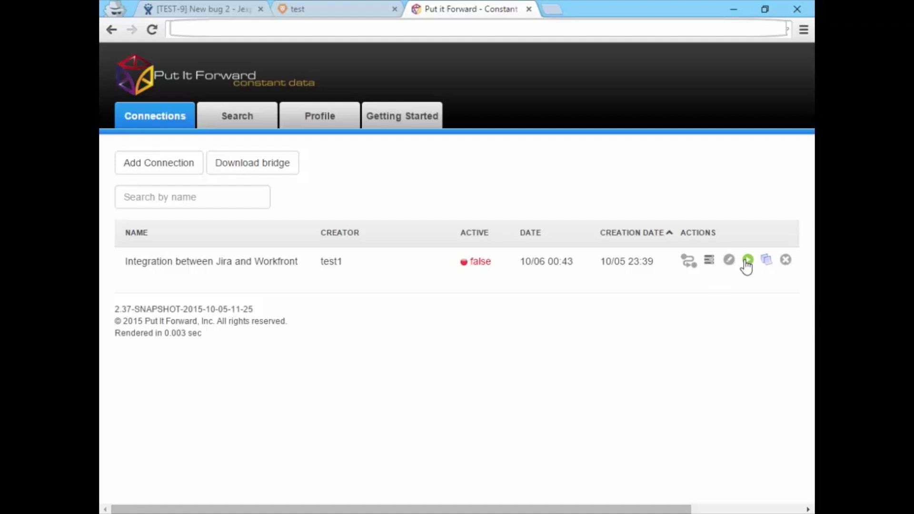
- Activate the Jira–Workfront connector and verify its run logged 10 successful and 0 failed entries
click(747, 261)
click(236, 115)
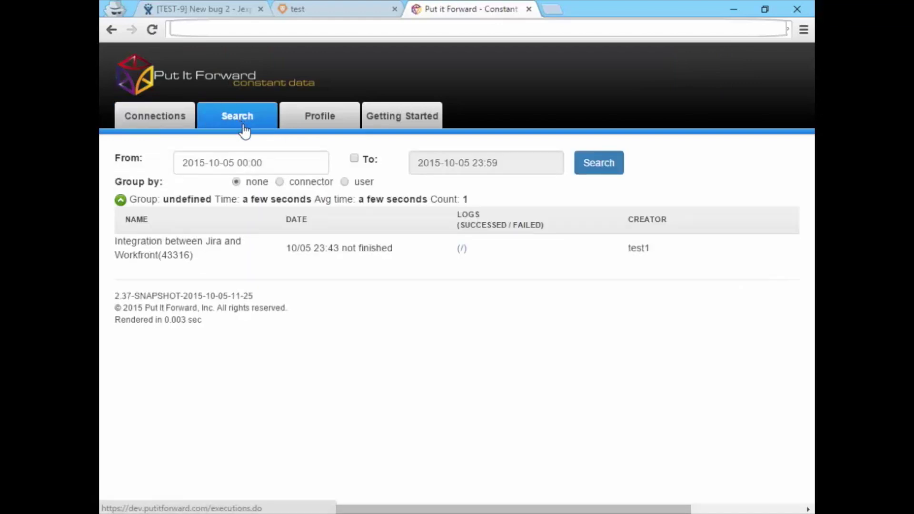
click(237, 116)
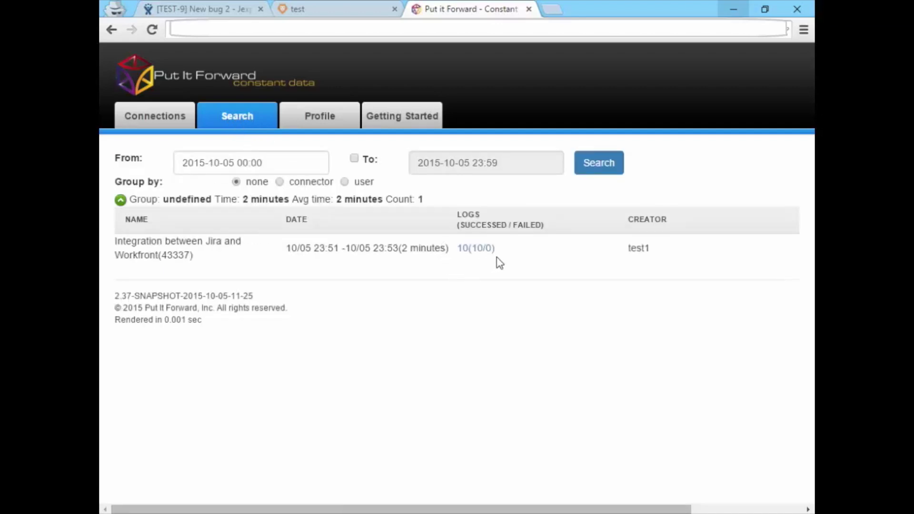
click(302, 11)
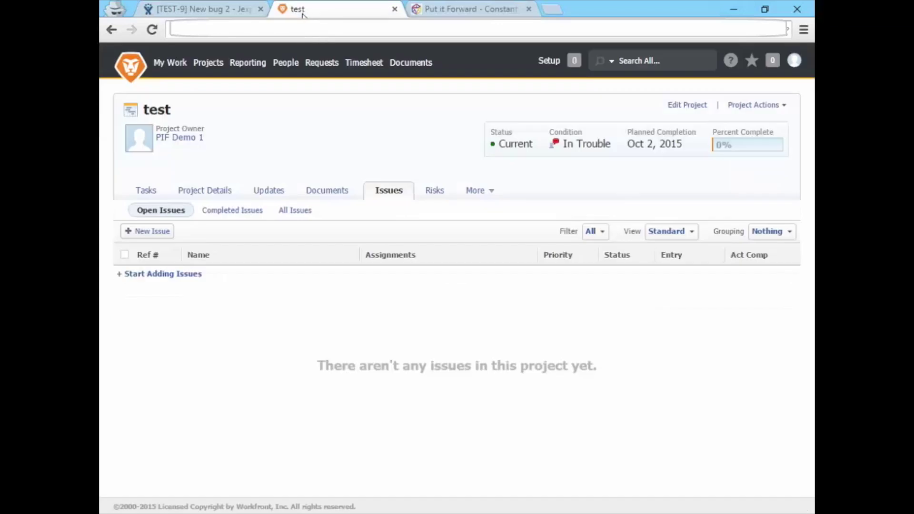
- Reload the test project to list nine synced issues and show New bug 2's Issue Details
click(153, 29)
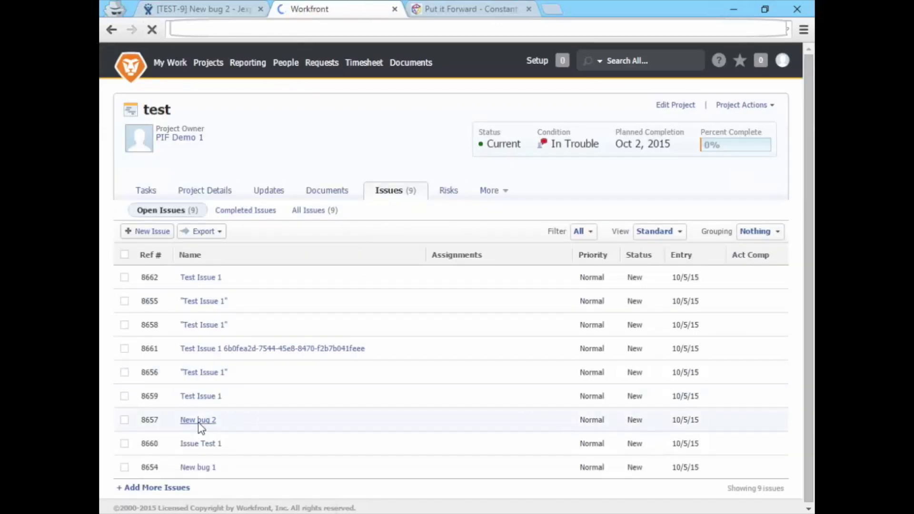
click(198, 420)
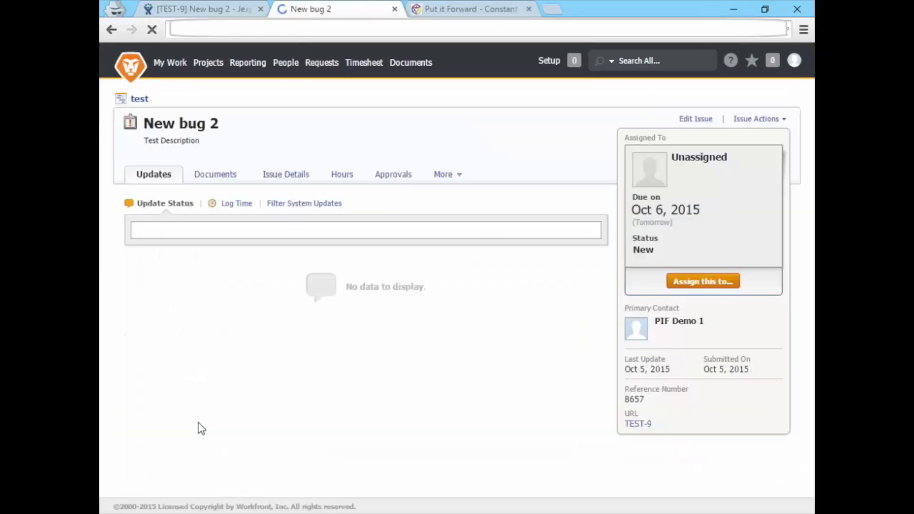
click(286, 174)
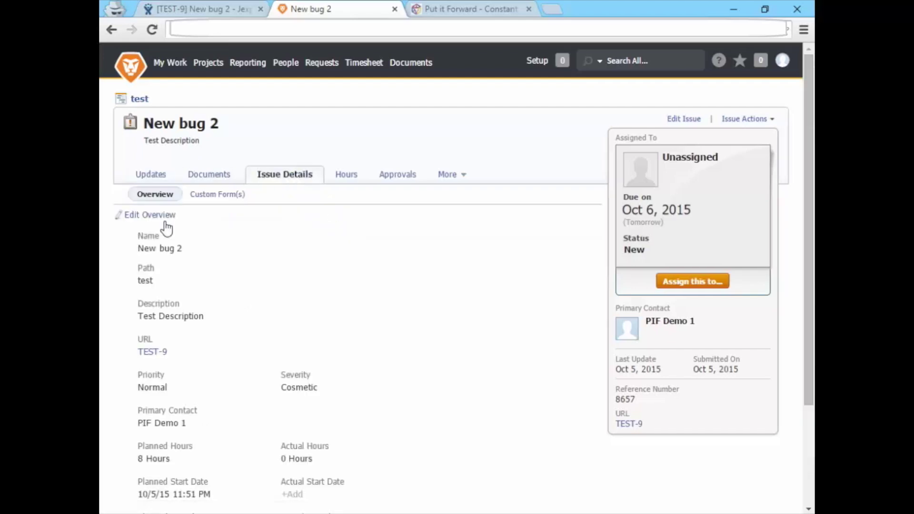